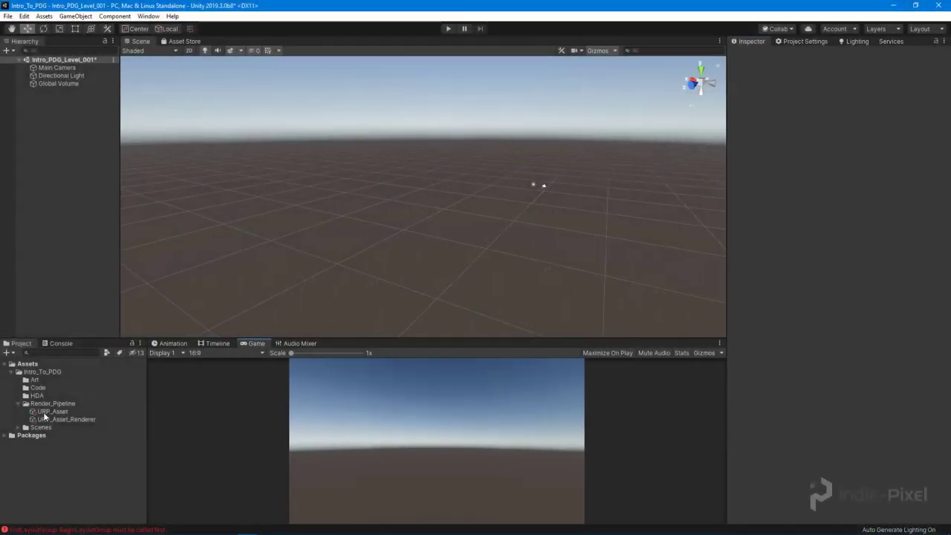
- Collapse the Render_Pipeline folder and drag the Scene/Game splitter up to enlarge the lower panels
left_click(18, 404)
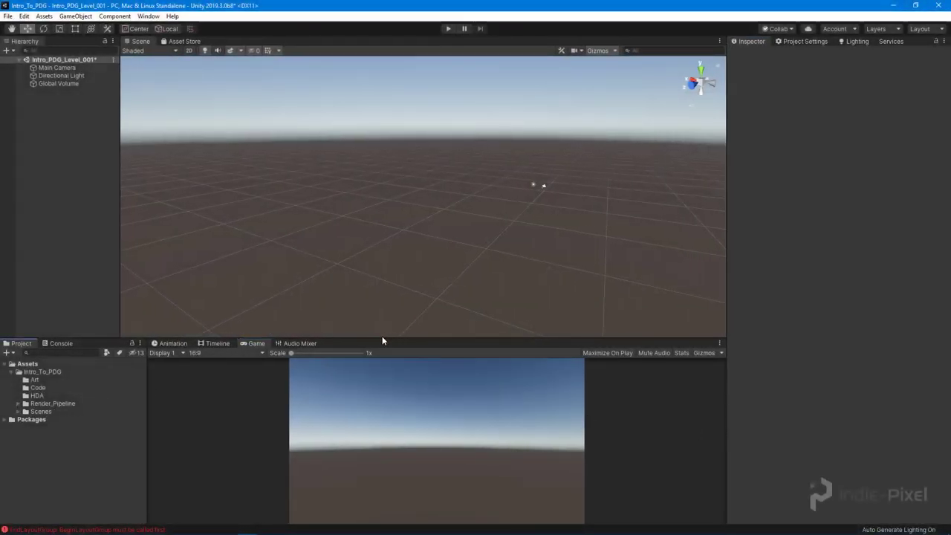
left_click_drag(379, 337, 387, 305)
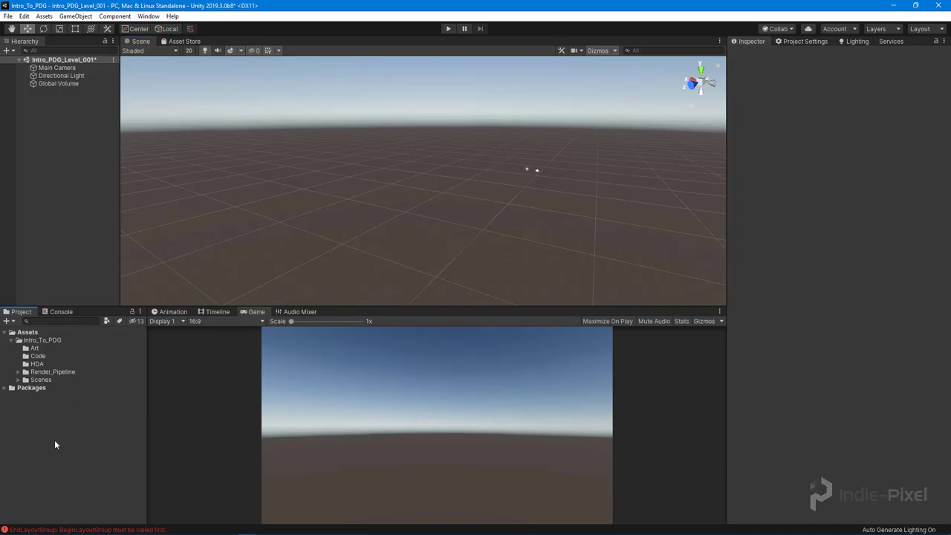
- Start a custom package import from the Project panel and browse to C:\Program Files
right_click(63, 421)
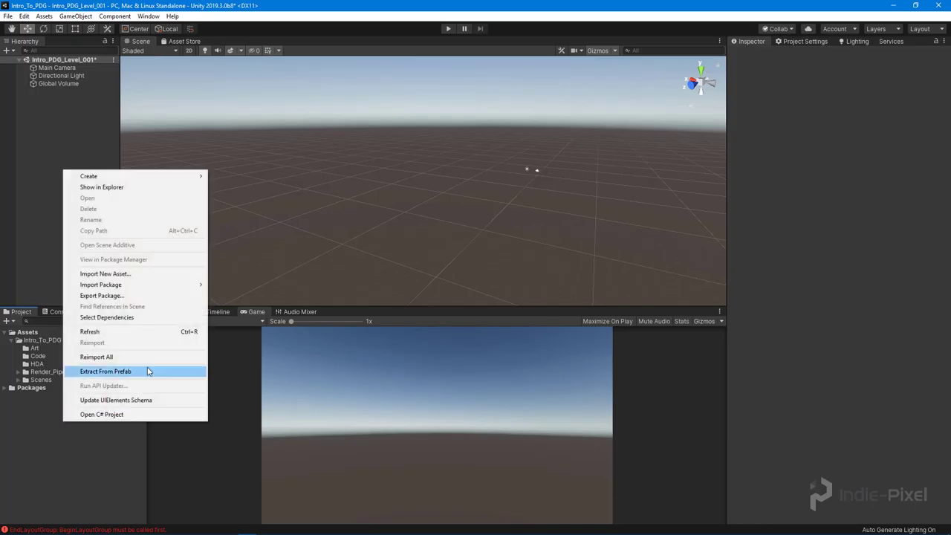
mouse_move(176, 286)
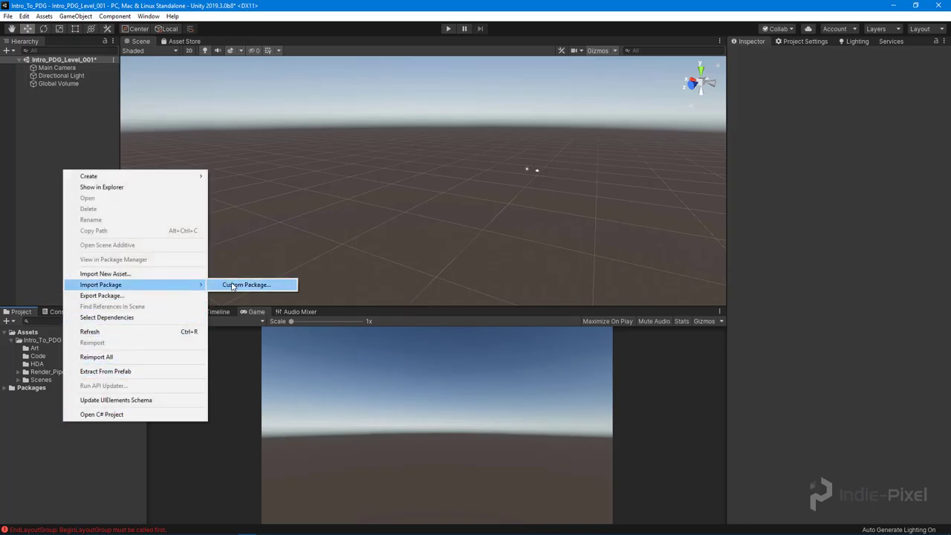
left_click(235, 287)
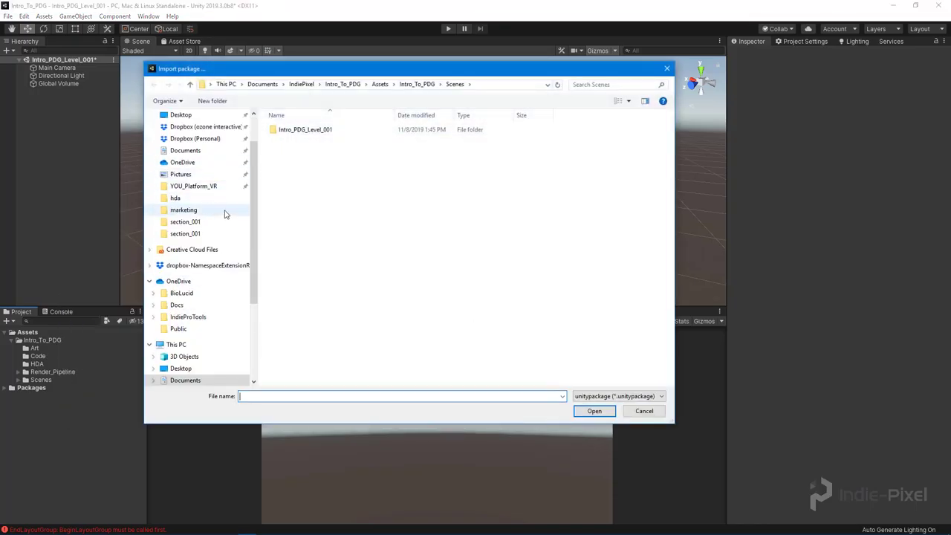
scroll(186, 212, "down", 2)
left_click(176, 297)
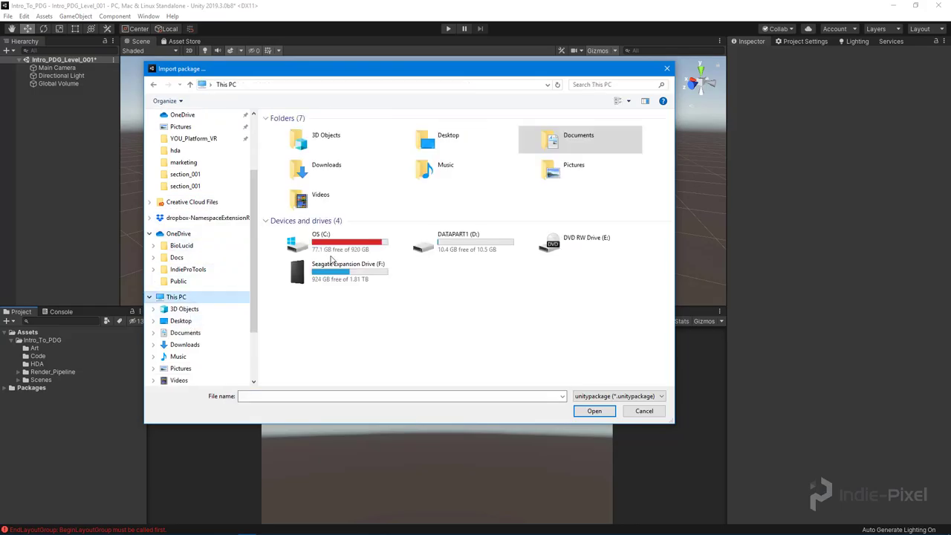
double_click(355, 258)
double_click(337, 277)
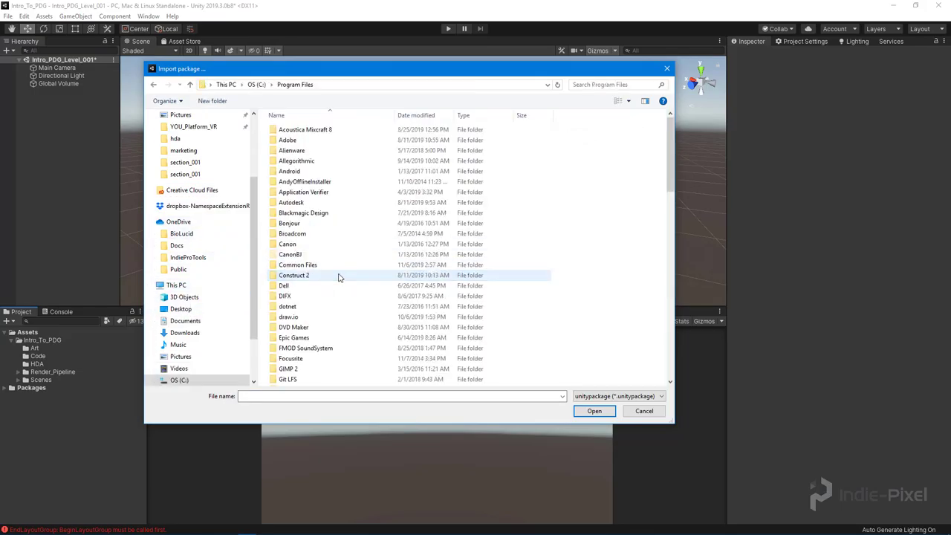
- Open HoudiniEngineUnity.unitypackage from Side Effects Software\Houdini 17.5.433\engine\unity
scroll(346, 275, "down", 3)
scroll(348, 276, "down", 10)
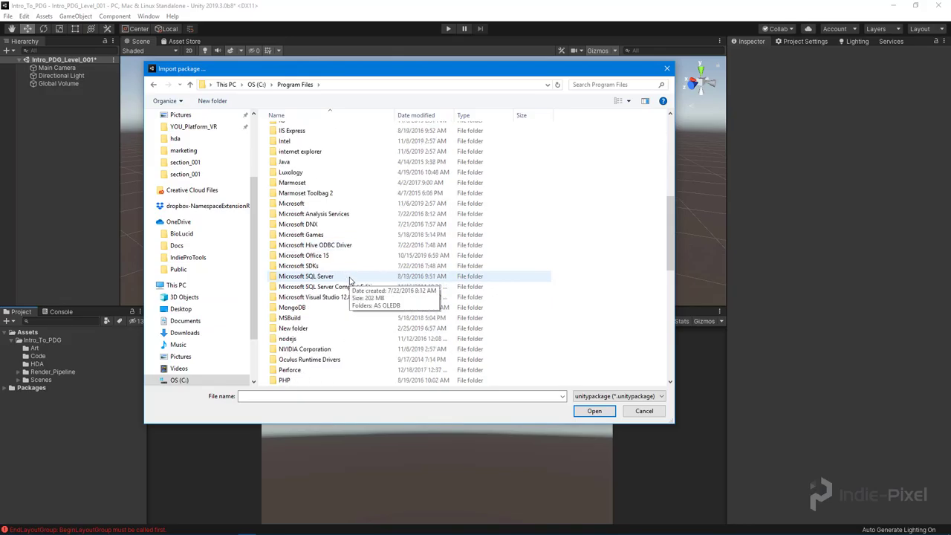
scroll(350, 283, "down", 3)
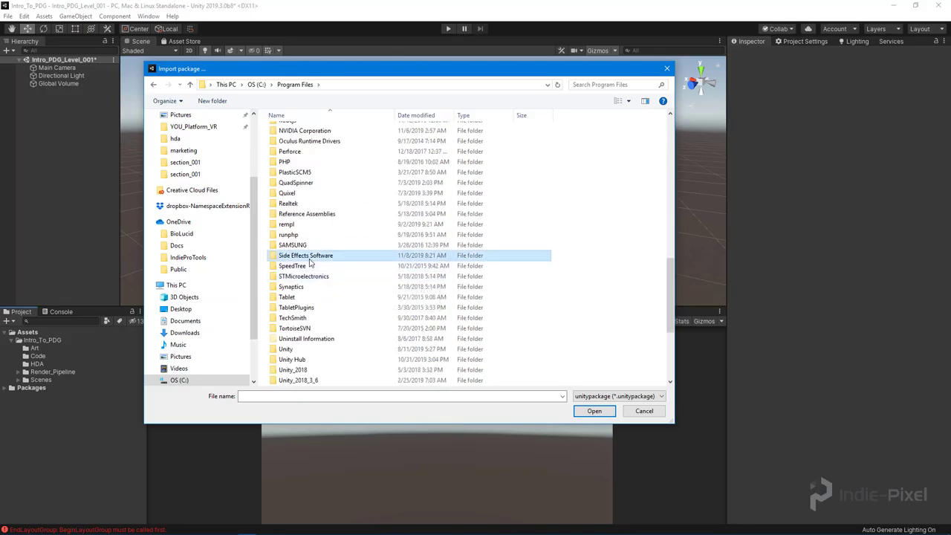
double_click(327, 253)
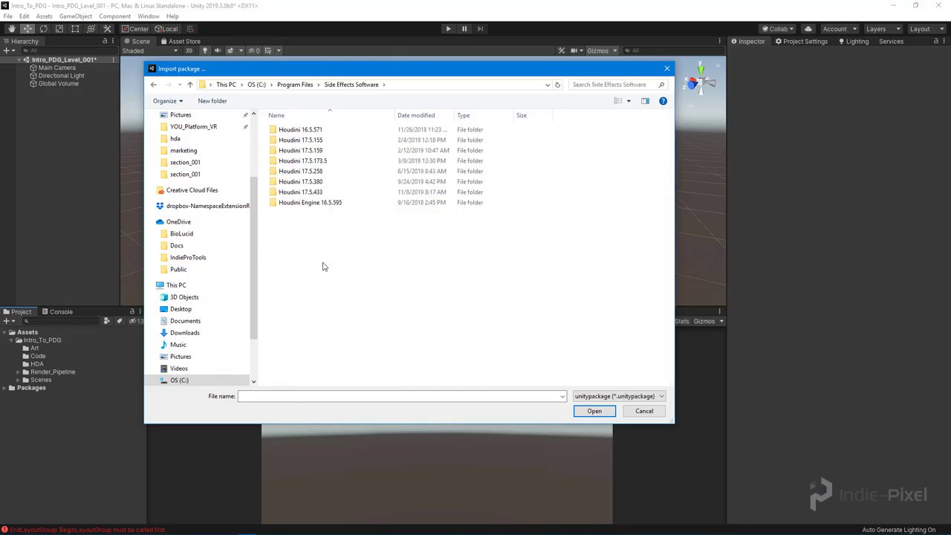
double_click(312, 195)
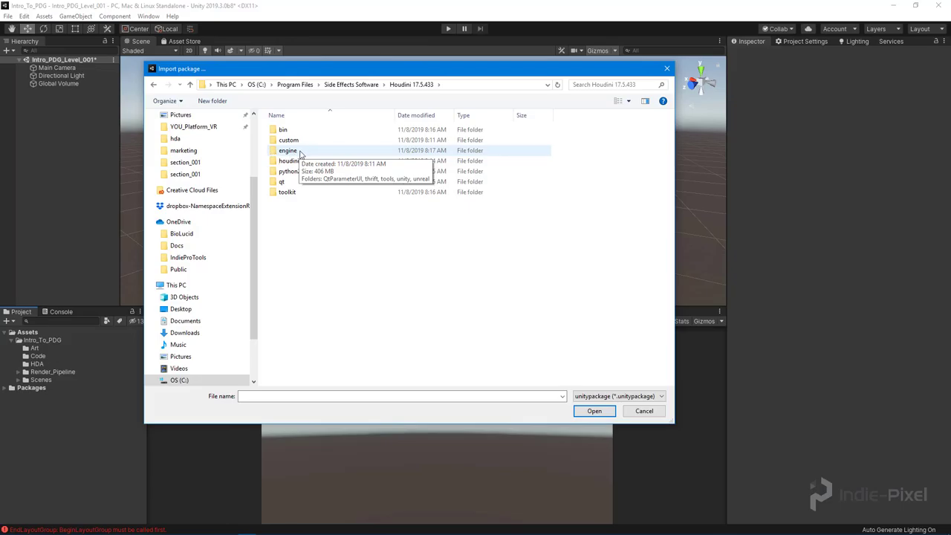
double_click(301, 152)
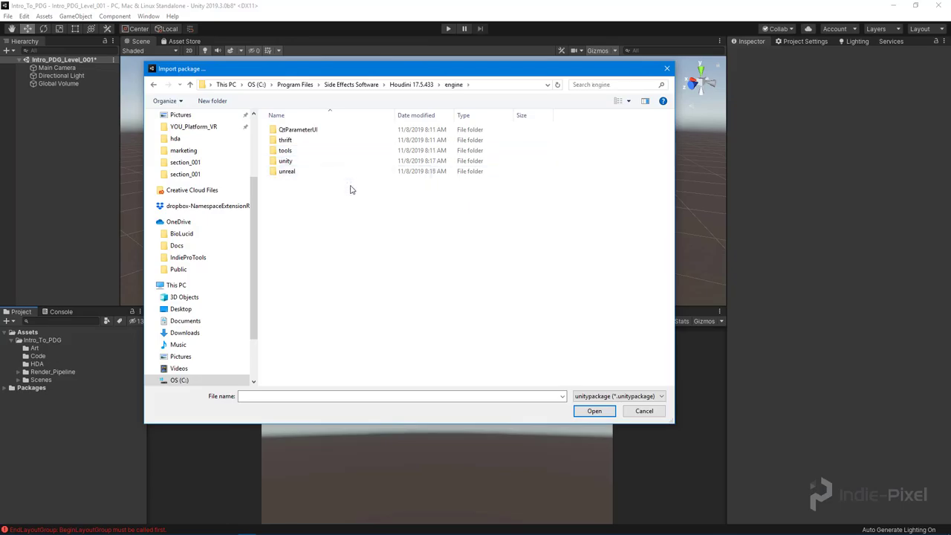
double_click(297, 161)
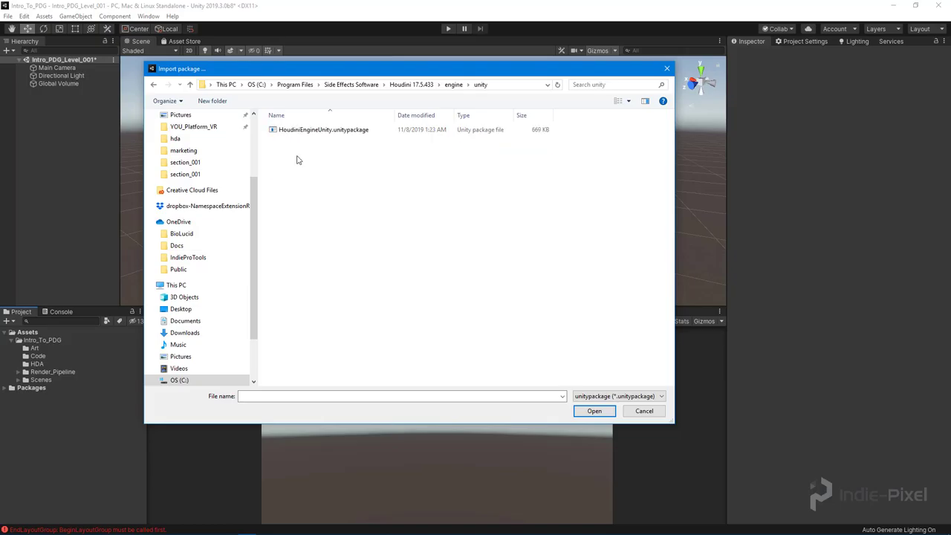
left_click(318, 130)
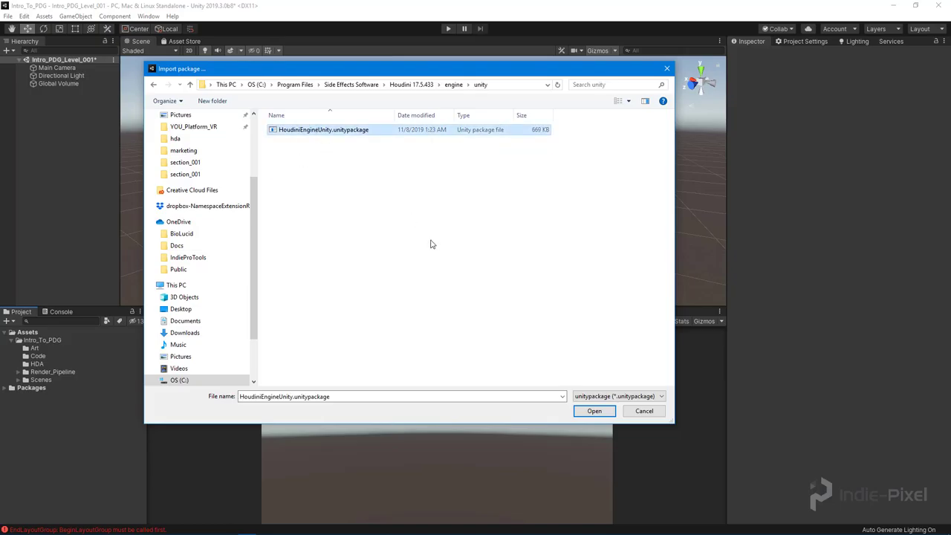
left_click(596, 413)
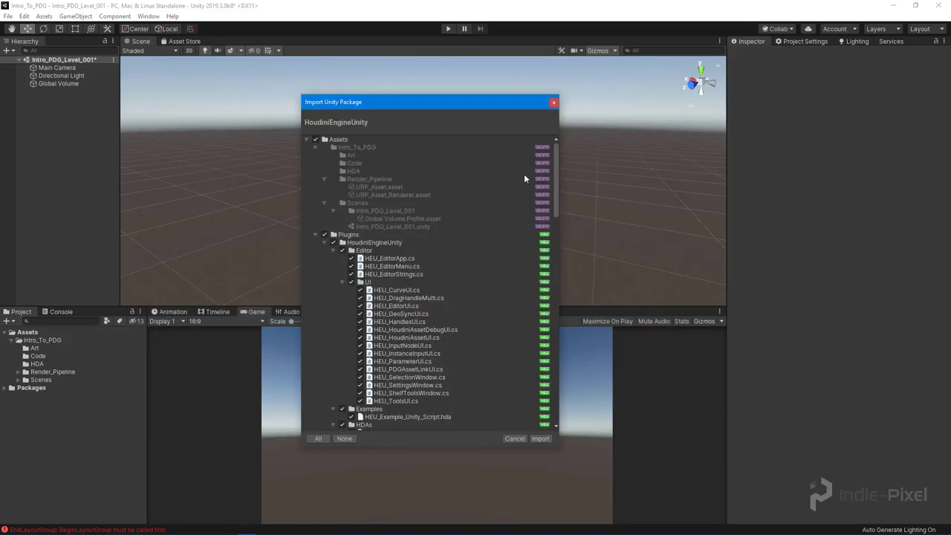
- Review the HoudiniEngineUnity package list and import all its Plugins contents
left_click_drag(389, 102, 395, 95)
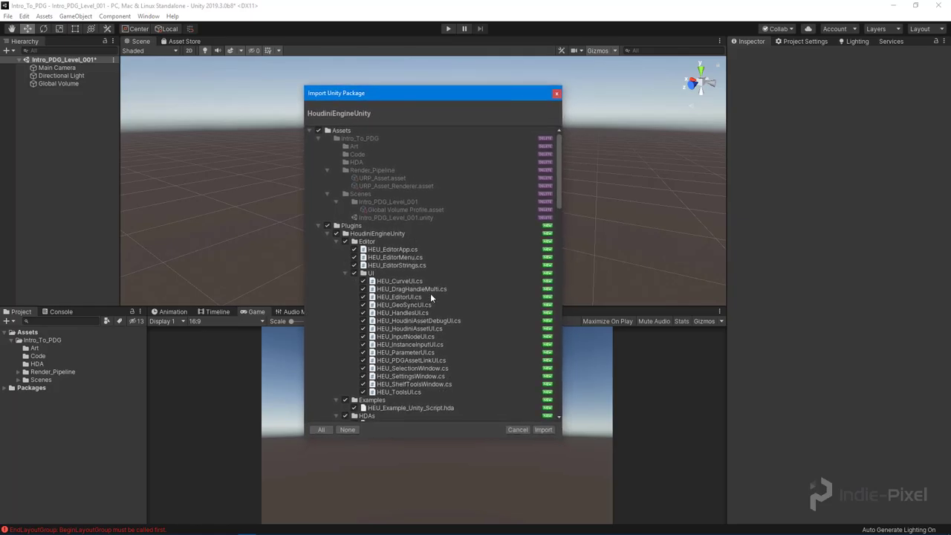
scroll(430, 295, "down", 15)
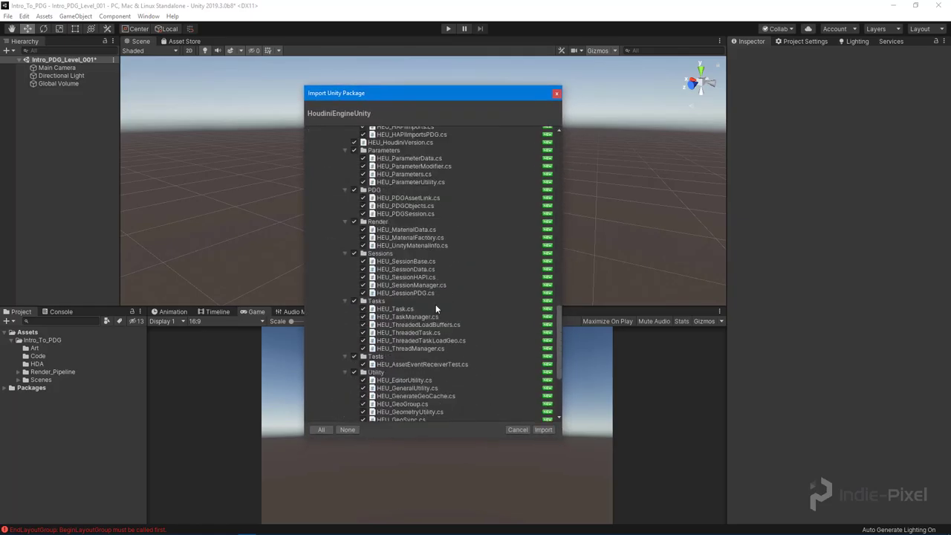
scroll(436, 306, "up", 15)
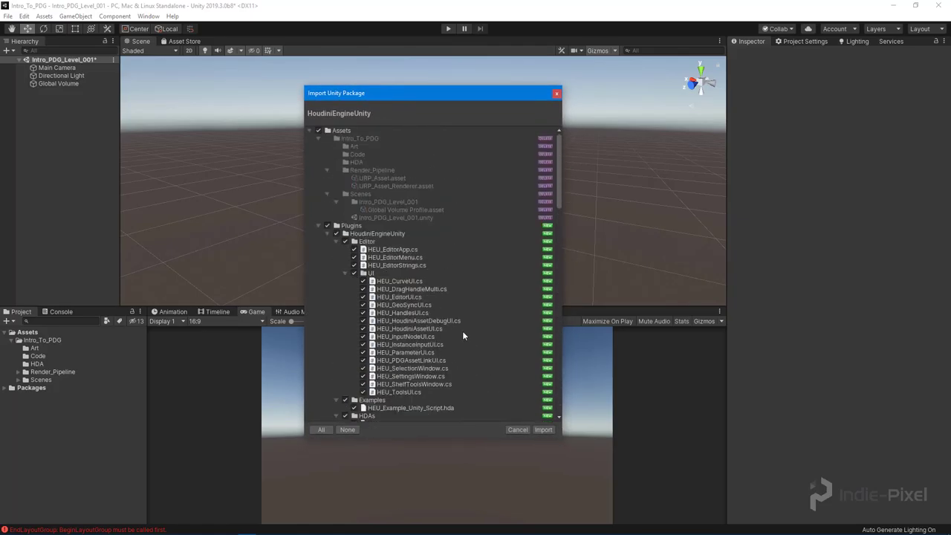
left_click(543, 429)
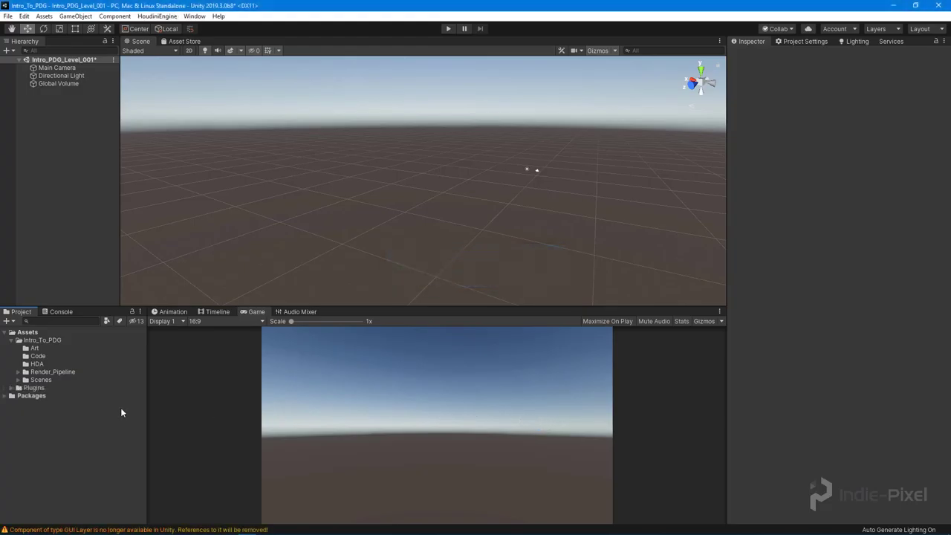
- Inspect the new Plugins > HoudiniEngineUnity > HDAs folders, then collapse them and Intro_To_PDG
left_click(11, 388)
left_click(26, 396)
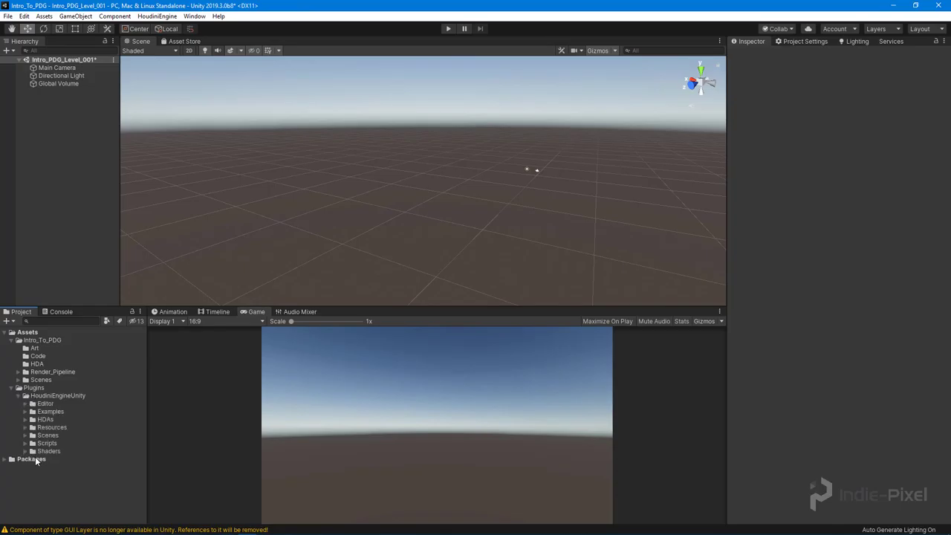
left_click(25, 419)
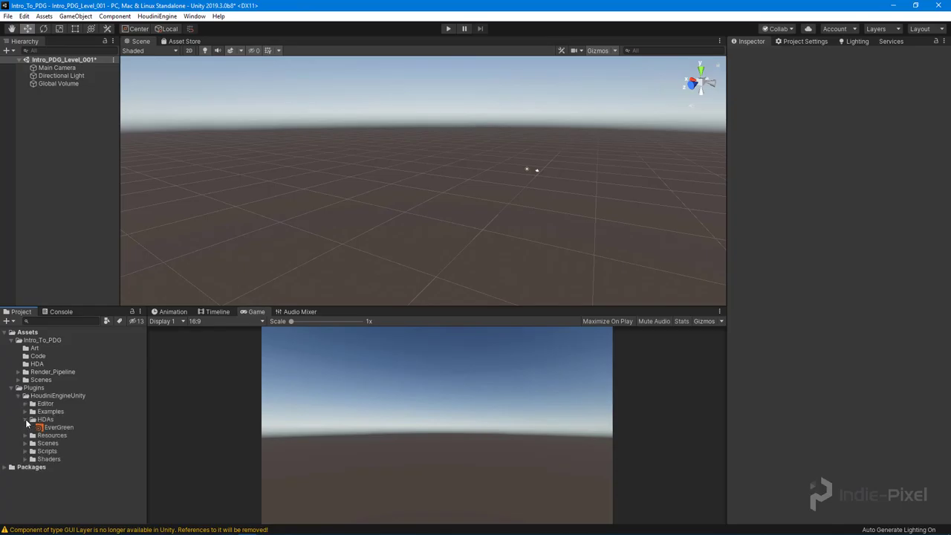
left_click(25, 419)
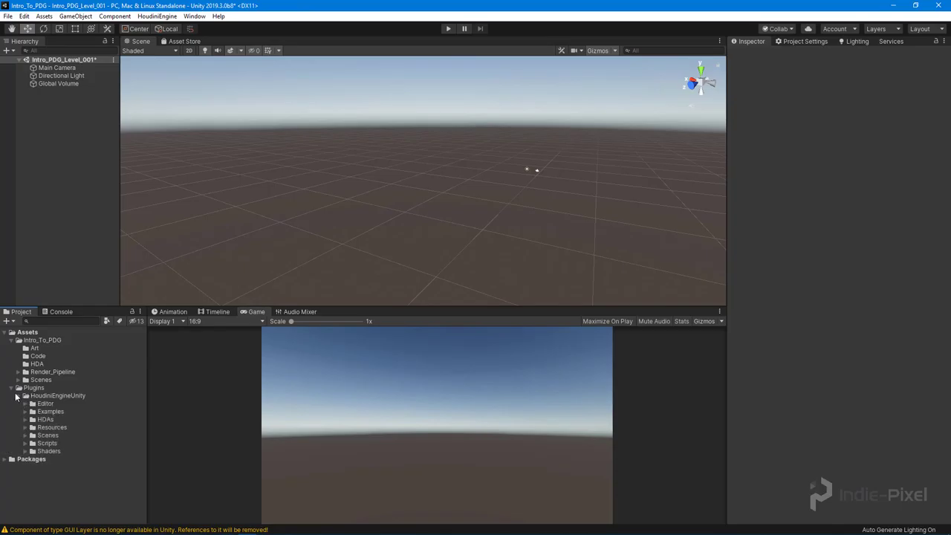
left_click(17, 396)
left_click(11, 388)
left_click(9, 340)
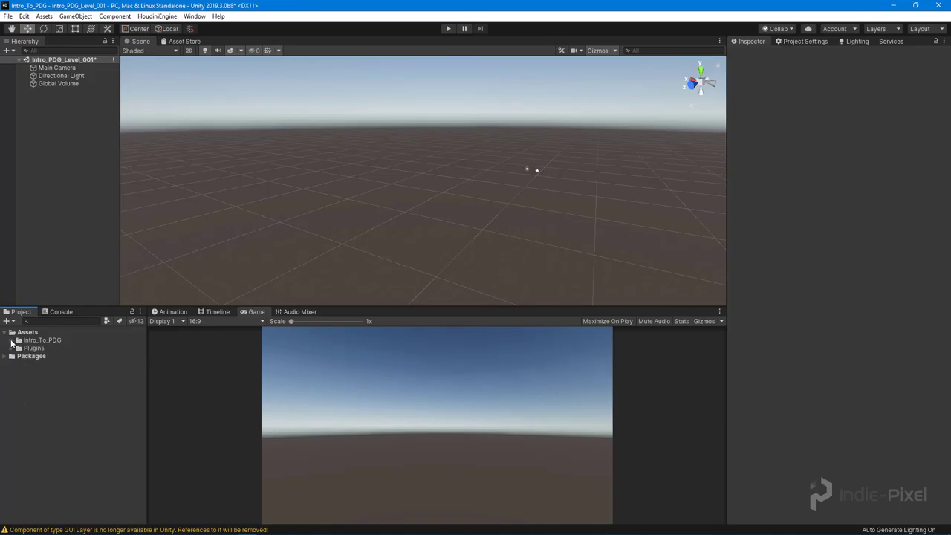
- Show the HoudiniEngine menu with its Session submenu
left_click(157, 16)
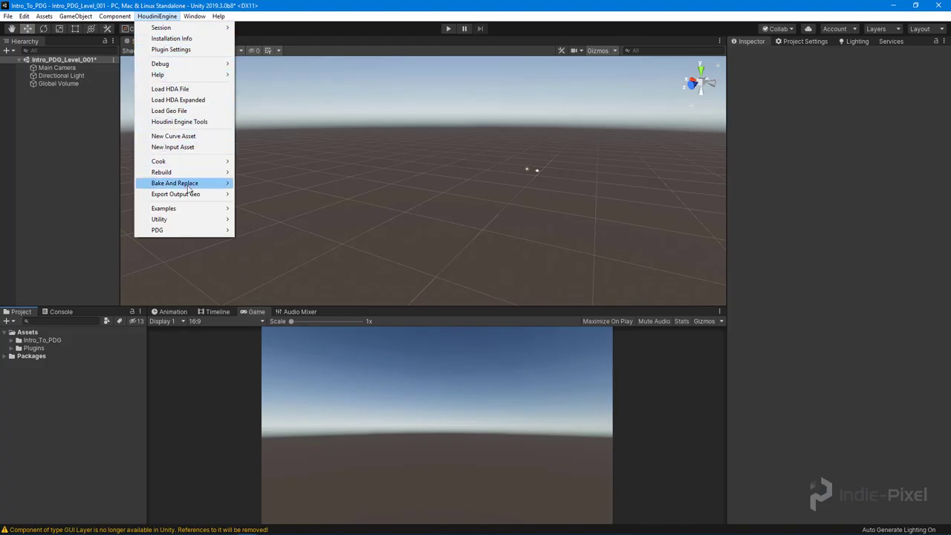
mouse_move(193, 233)
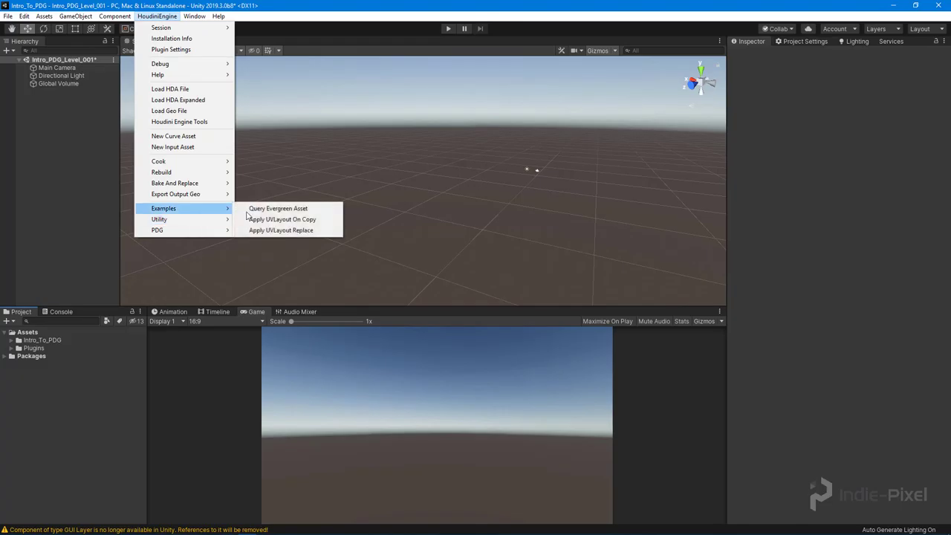
mouse_move(183, 30)
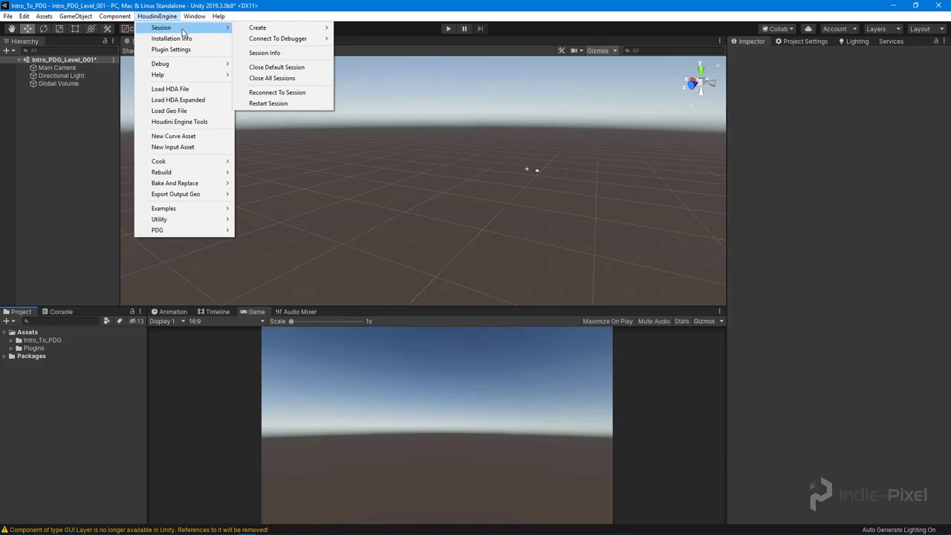
- Confirm Houdini 17.5.433 in Installation Info, then close all Houdini Engine sessions
left_click(182, 43)
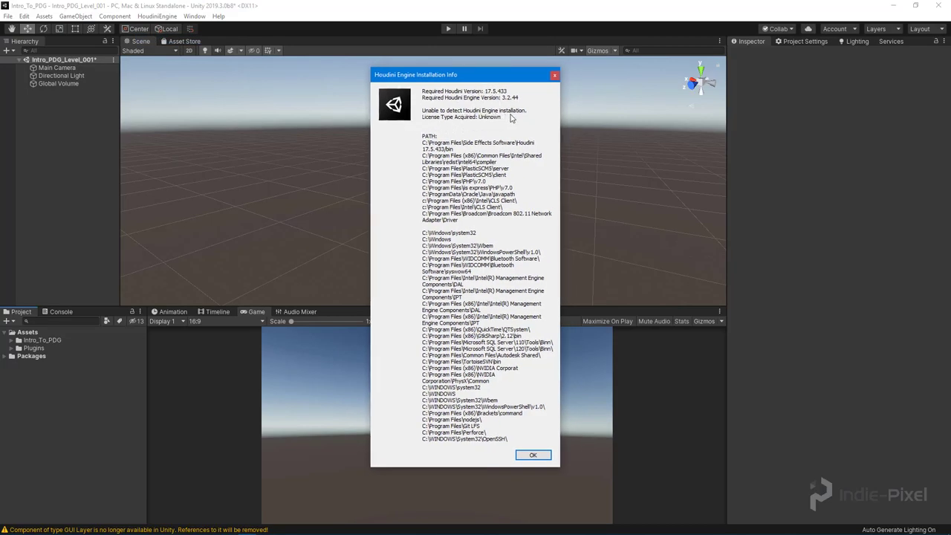
left_click(529, 455)
left_click(156, 16)
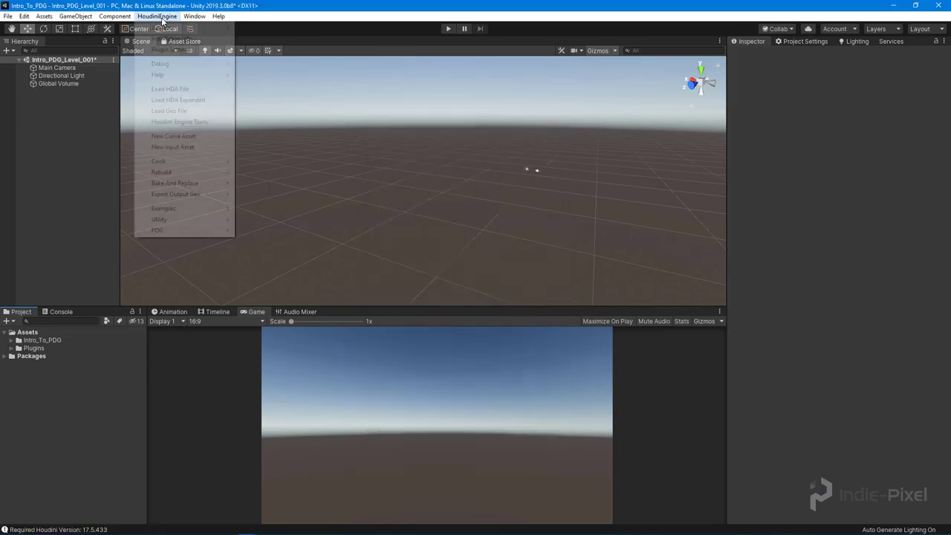
mouse_move(170, 32)
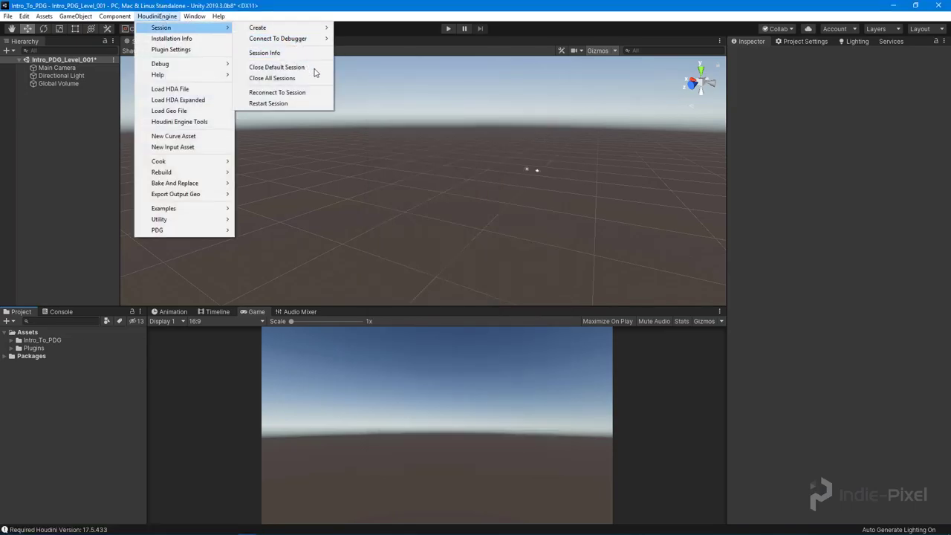
left_click(304, 78)
- Create a new Houdini Engine pipe session via Session > Create > Pipe Session
left_click(157, 15)
mouse_move(172, 29)
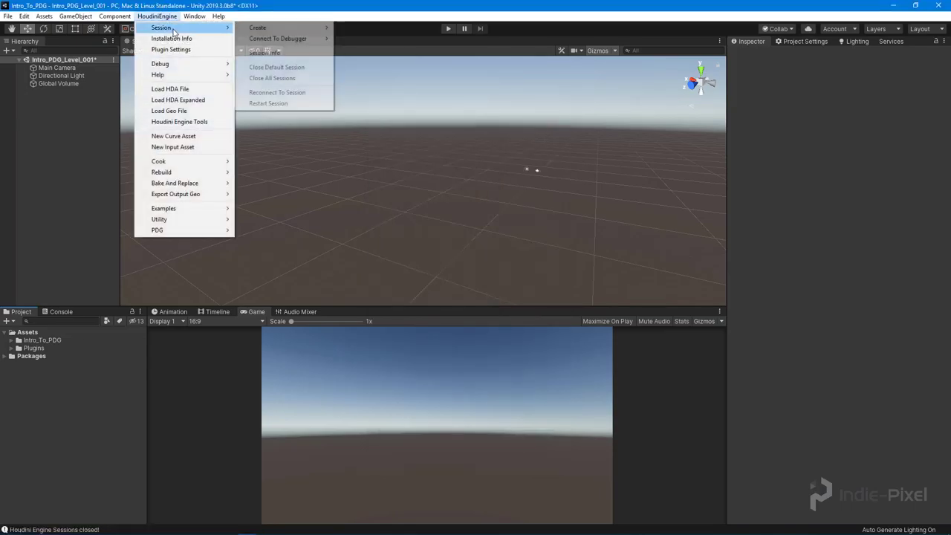
mouse_move(276, 30)
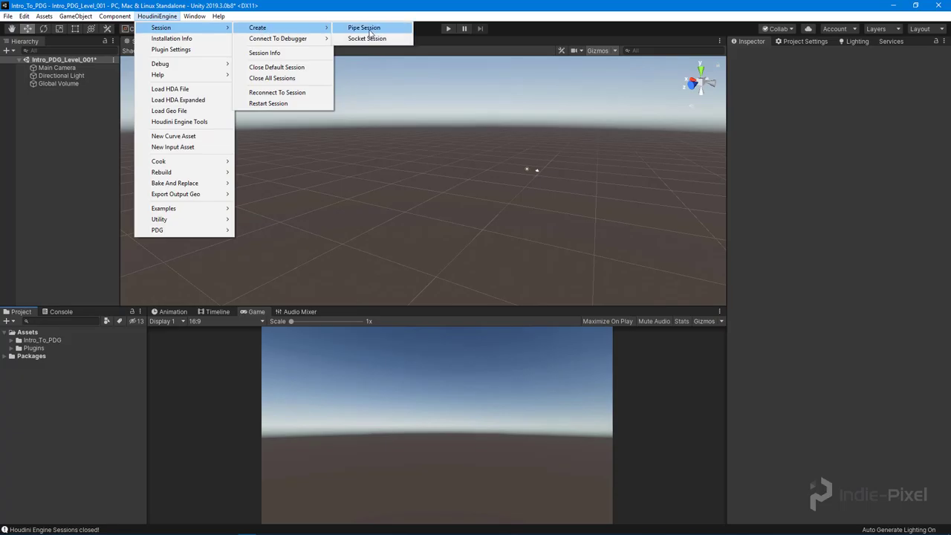
left_click(364, 28)
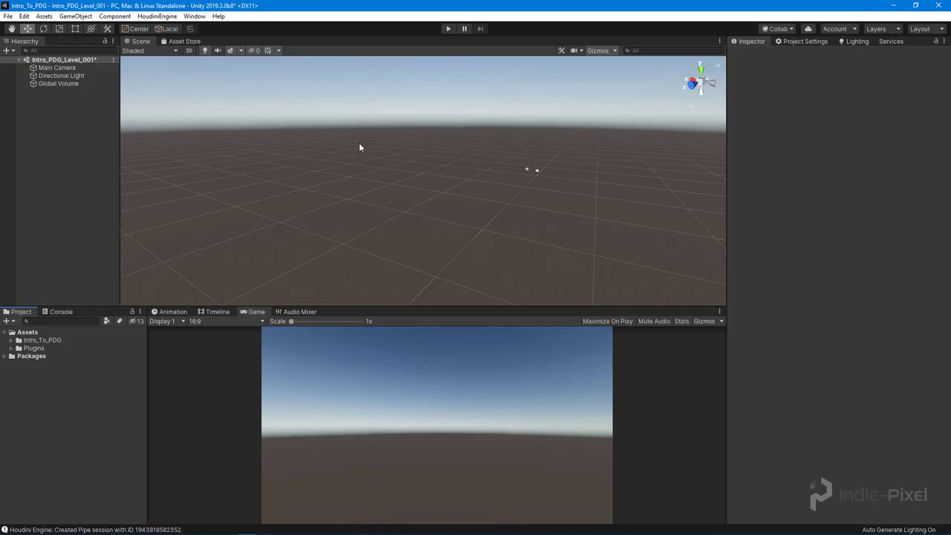
left_click(157, 16)
left_click(172, 41)
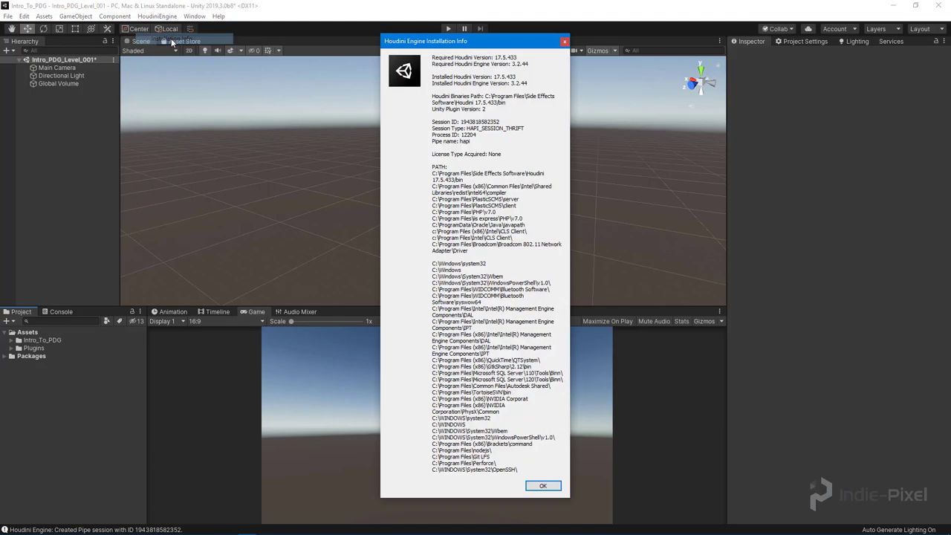
left_click_drag(462, 42, 458, 53)
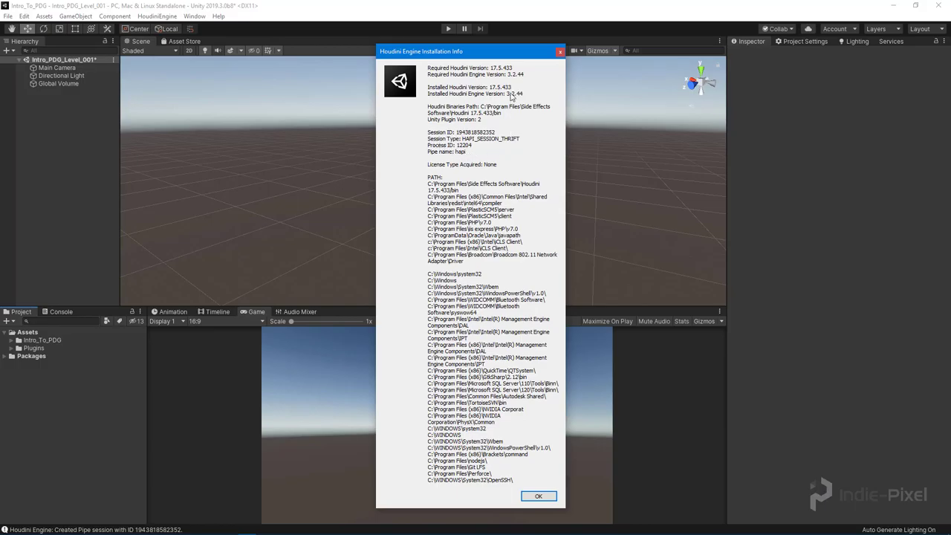
left_click(560, 52)
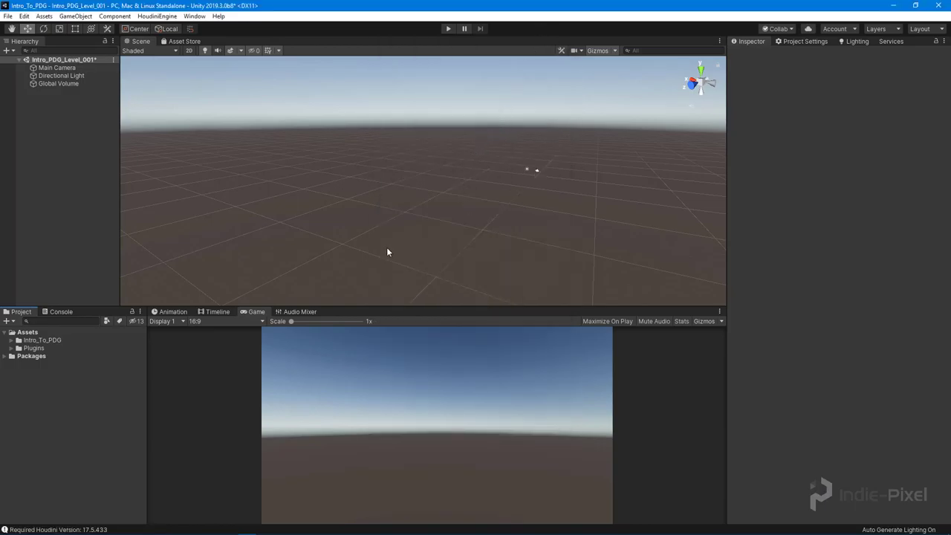
left_click(11, 348)
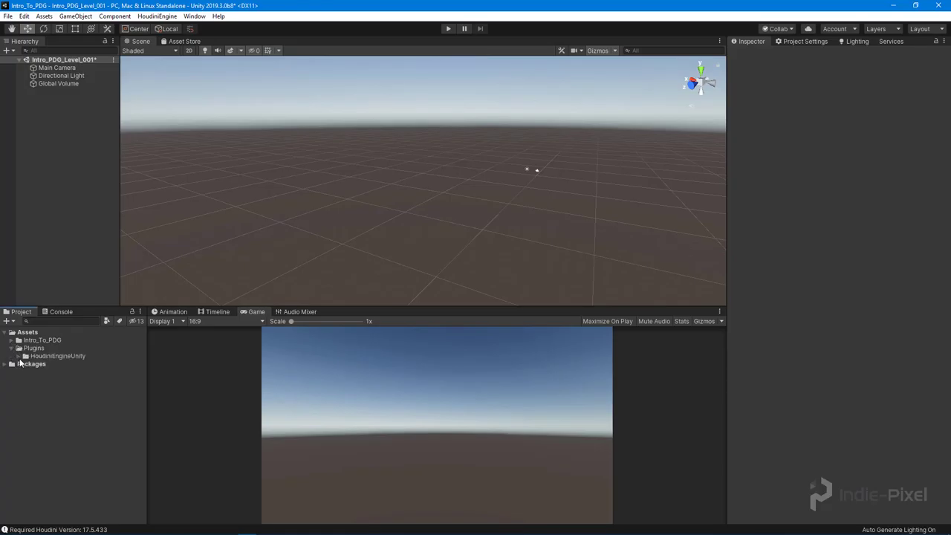
- Drag the EverGreen HDA from Plugins/HoudiniEngineUnity/HDAs into the Hierarchy
left_click(18, 357)
left_click(25, 380)
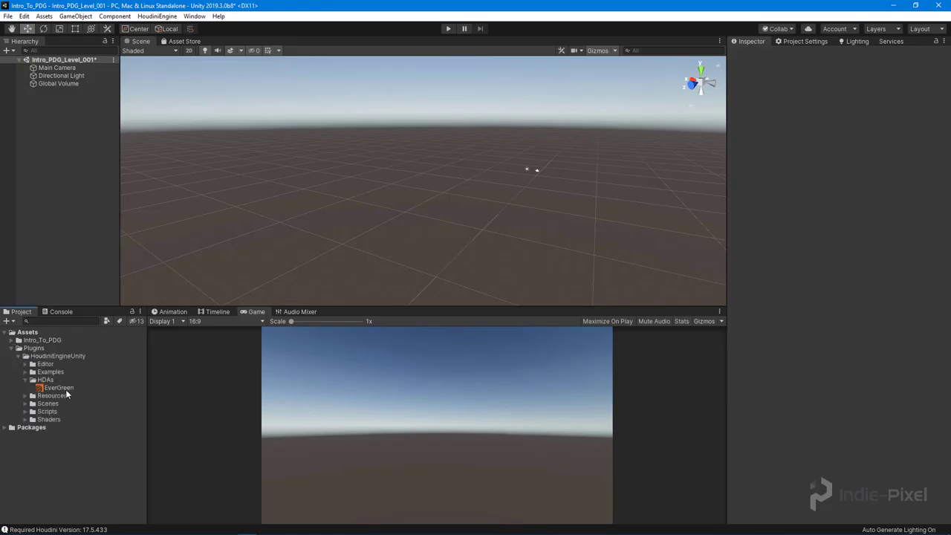
left_click_drag(60, 387, 50, 171)
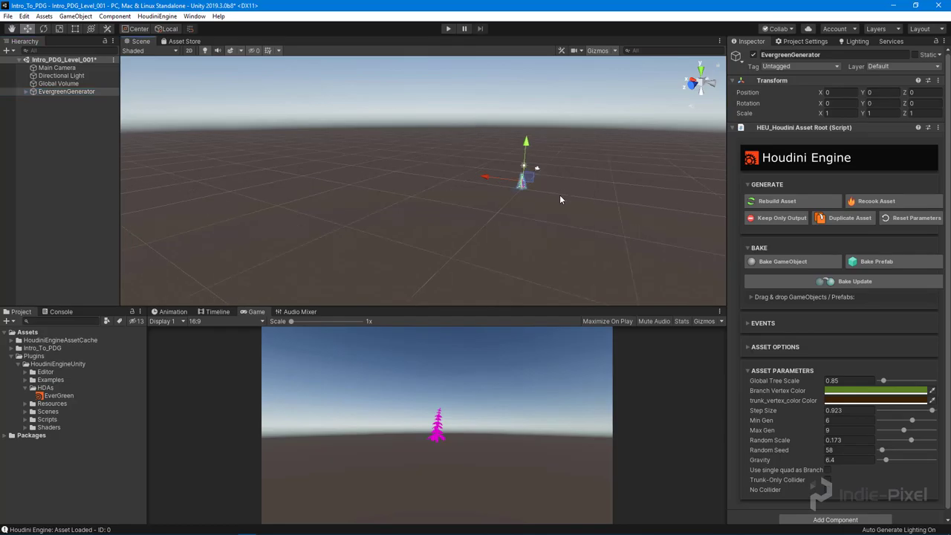
- Orbit and fly the Scene view around the magenta EvergreenGenerator tree, widening the panels
left_click_drag(467, 219, 512, 187, "alt")
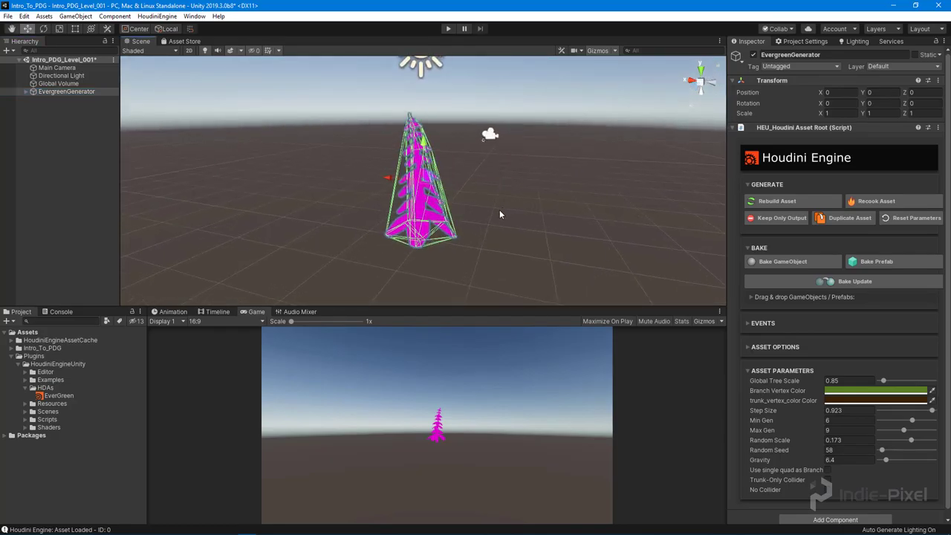
mouse_move(490, 219)
left_mouse_down("alt")
mouse_move(482, 212)
mouse_move(480, 221)
left_mouse_up("alt")
scroll(479, 214, "down", 10)
right_click_drag(479, 219, 387, 229)
scroll(472, 209, "up", 5)
scroll(475, 206, "down", 3)
key("w")
key("s")
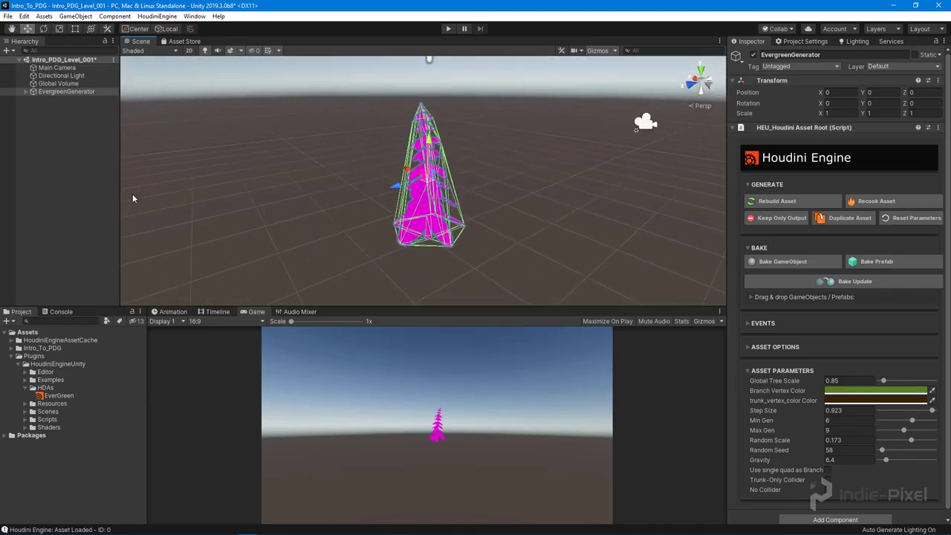
left_click_drag(118, 216, 113, 215)
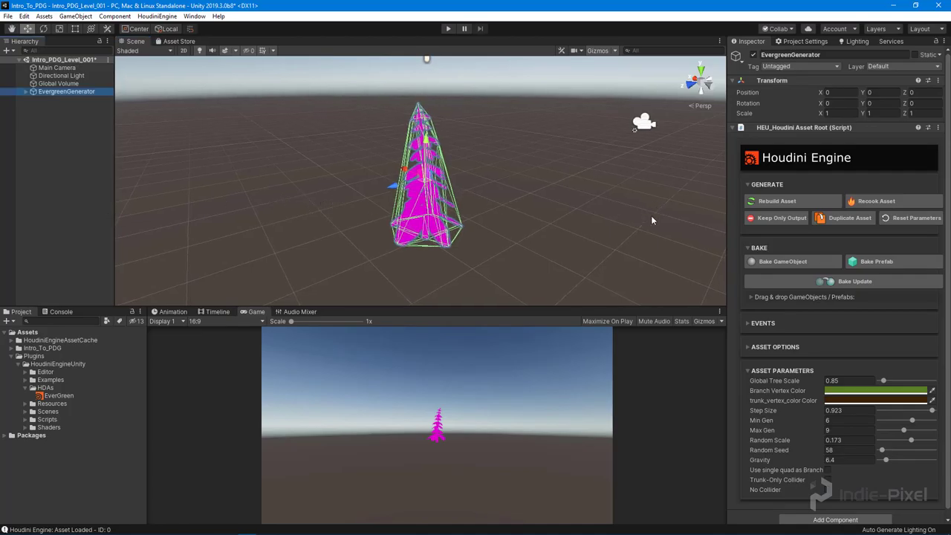
left_click_drag(724, 256, 702, 256)
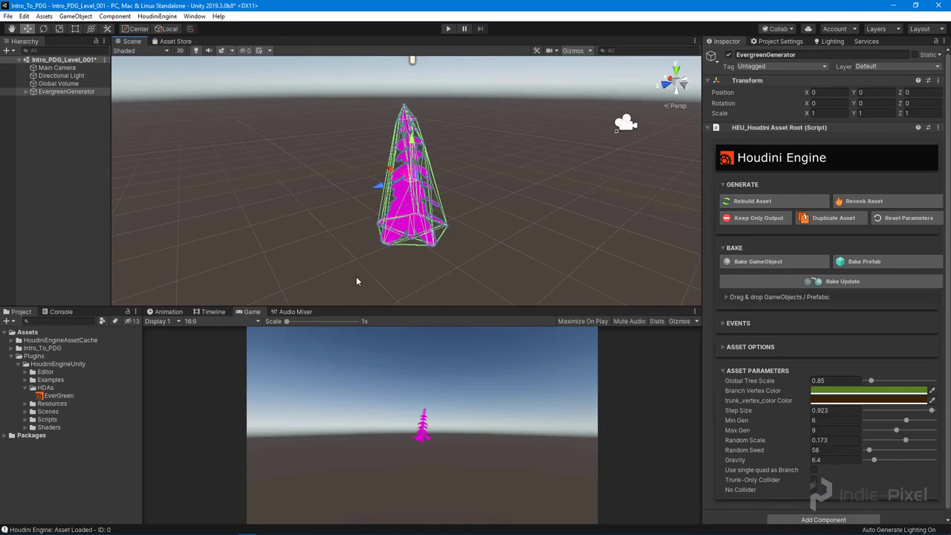
left_click_drag(416, 214, 477, 197, "alt")
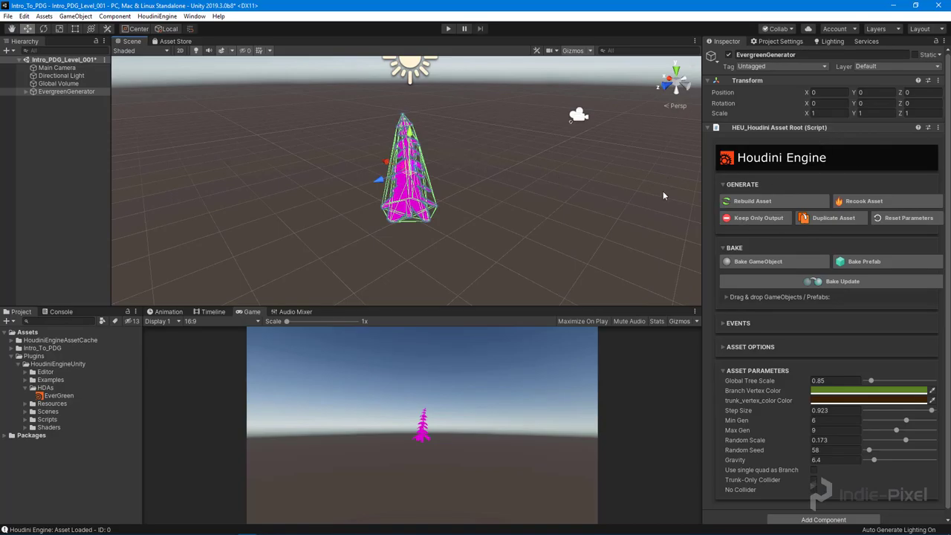
- Raise the EverGreen Global Tree Scale from 0.85 to about 2.086
left_click(884, 382)
right_click_drag(385, 193, 586, 284, "alt")
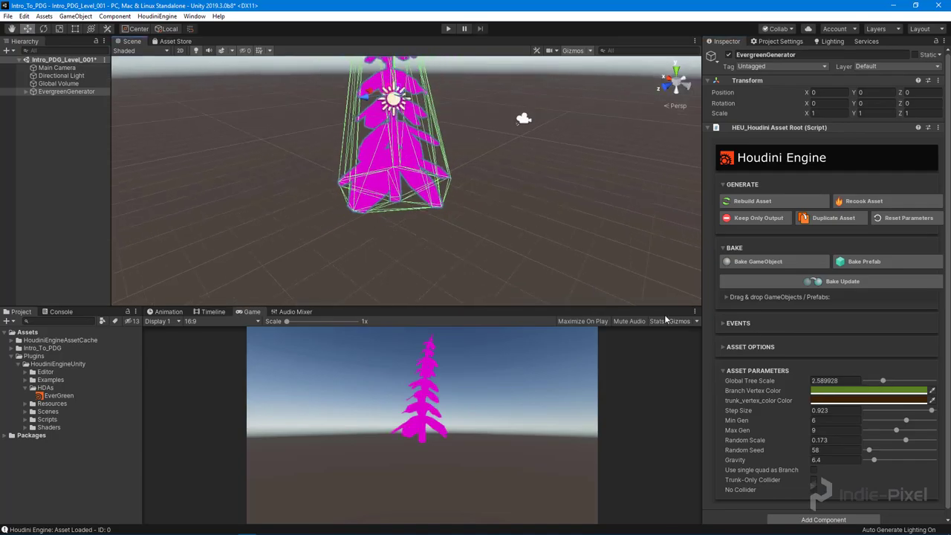
left_click(876, 380)
left_click_drag(873, 379, 881, 385)
left_click_drag(520, 148, 511, 167, "alt")
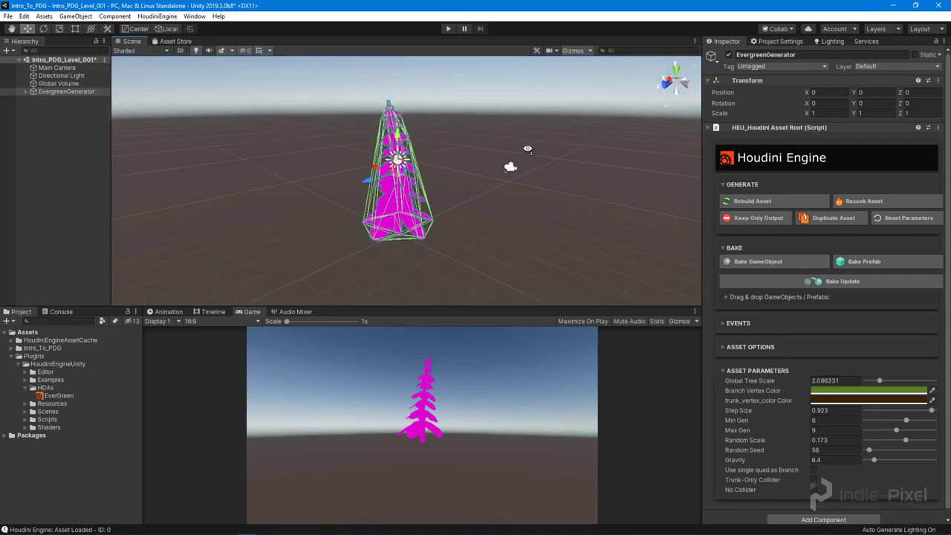